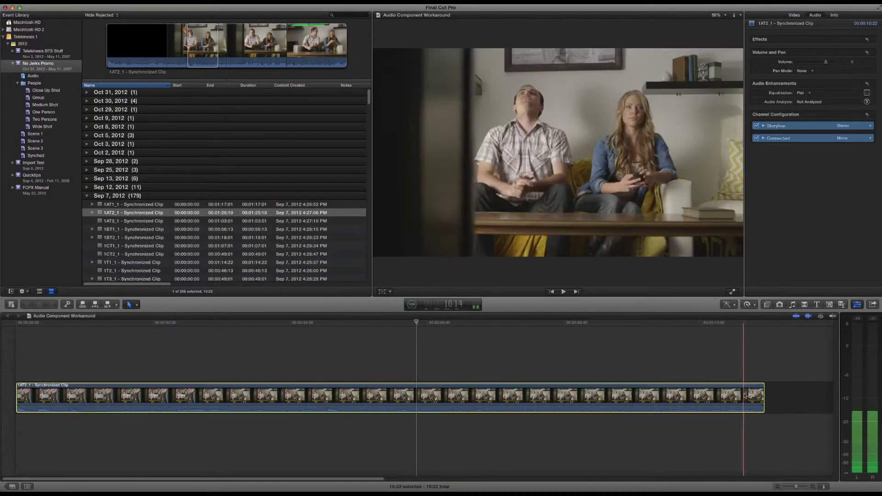
Step: Lengthen the 1AT2_1 clip to 11:12 and expand its audio into a separate lane
{"action": "left_click_drag", "start_coordinate": [763, 396], "coordinate": [804, 392]}
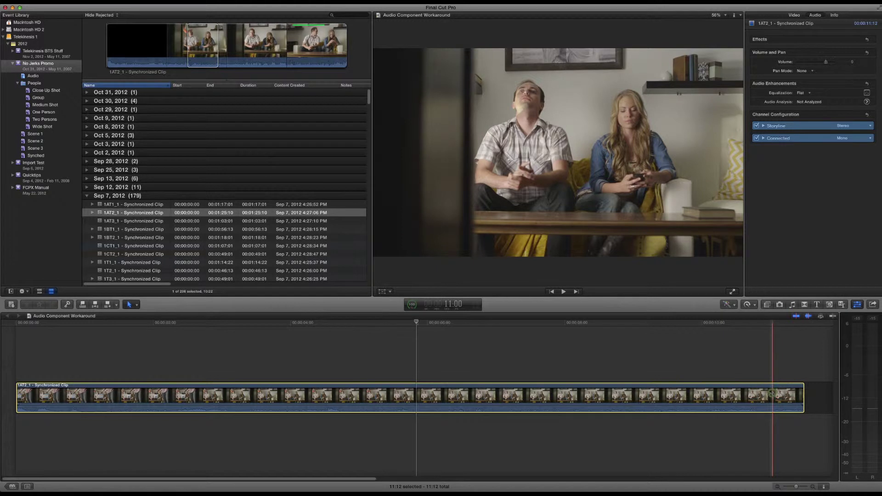
{"action": "double_click", "coordinate": [713, 409]}
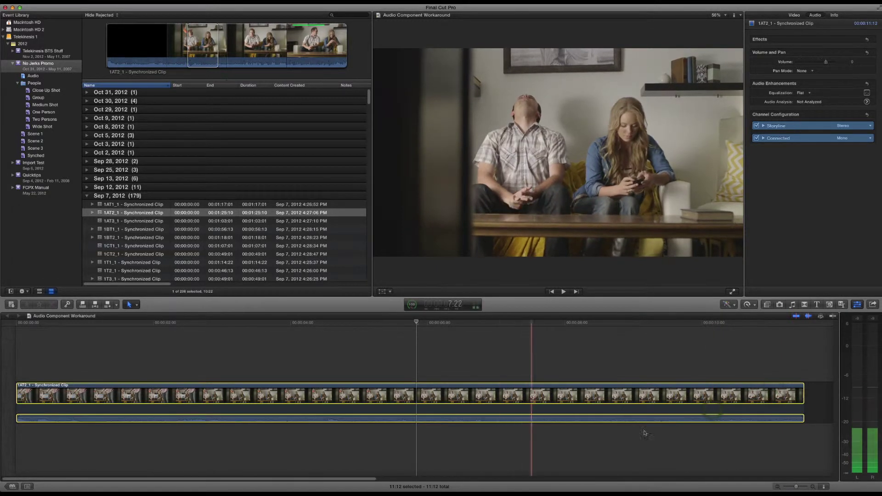
{"action": "left_click_drag", "start_coordinate": [804, 418], "coordinate": [705, 416]}
{"action": "left_click", "coordinate": [633, 398]}
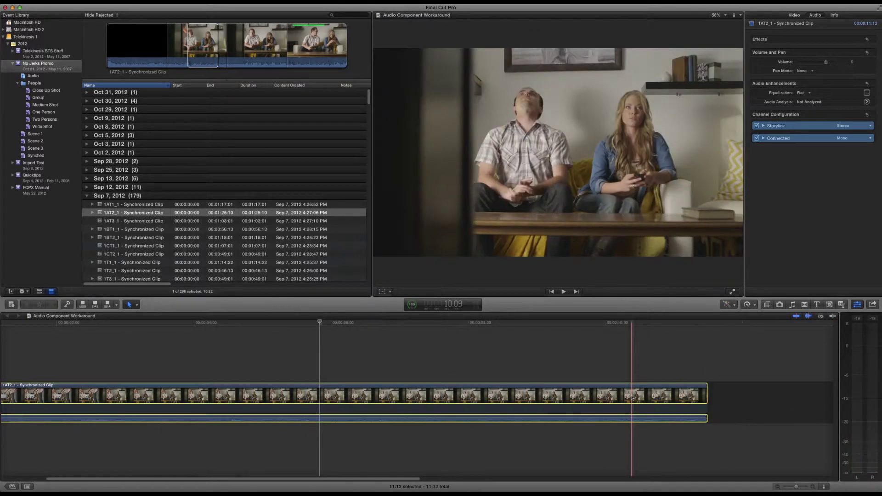
Step: Expand 1AT2_1's audio into its separate components
{"action": "key", "text": "ctrl+alt+s"}
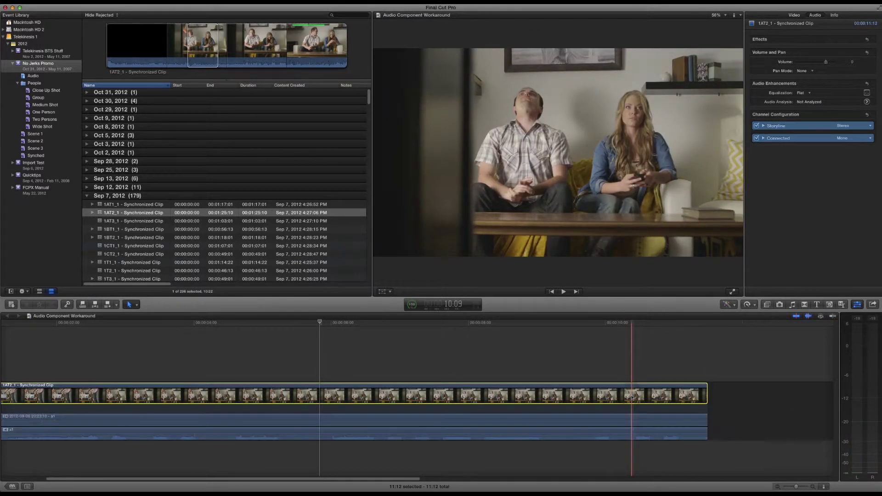
{"action": "scroll", "coordinate": [633, 398], "scroll_direction": "left", "scroll_amount": 3}
{"action": "scroll", "coordinate": [633, 397], "scroll_direction": "left", "scroll_amount": 1}
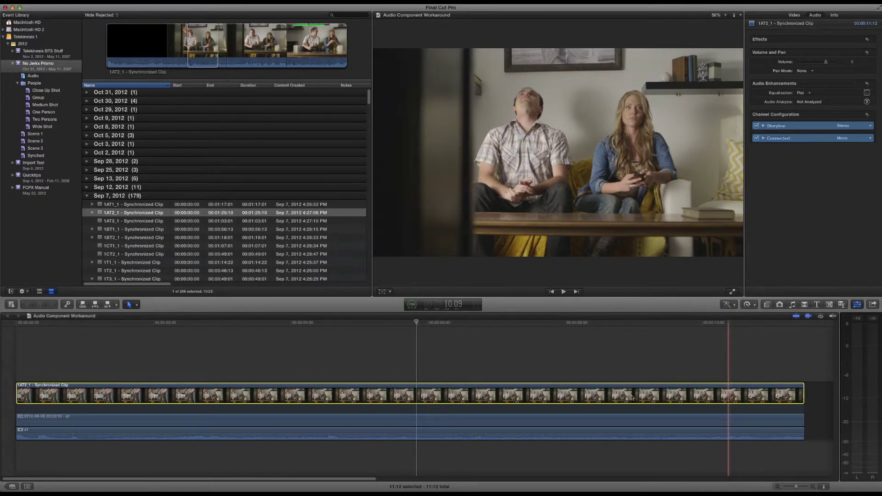
Step: Dip the a1 component's volume to about -7 dB over a short range
{"action": "left_click", "coordinate": [248, 437]}
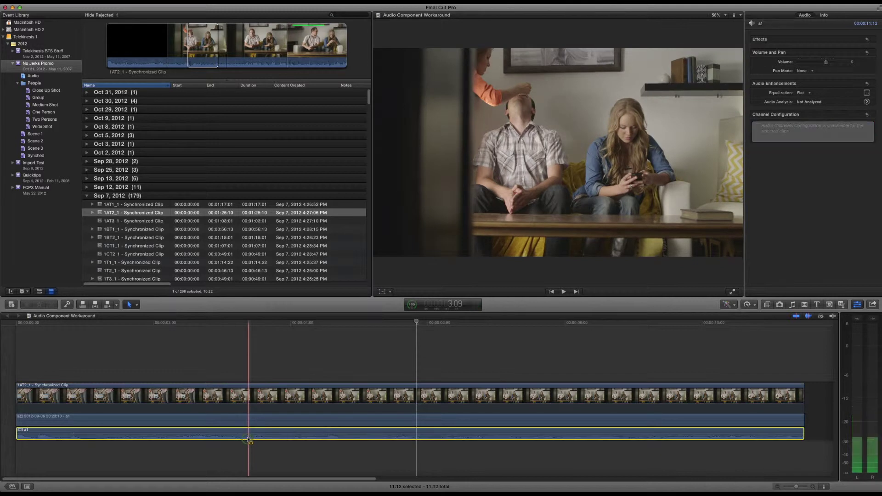
{"action": "left_click_drag", "start_coordinate": [250, 439], "coordinate": [318, 435]}
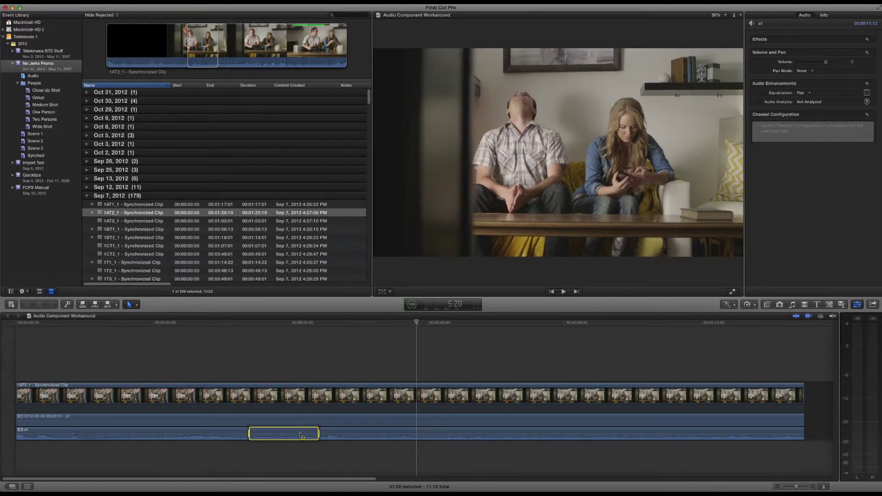
{"action": "left_click", "coordinate": [300, 434]}
{"action": "left_click_drag", "start_coordinate": [263, 439], "coordinate": [307, 435]}
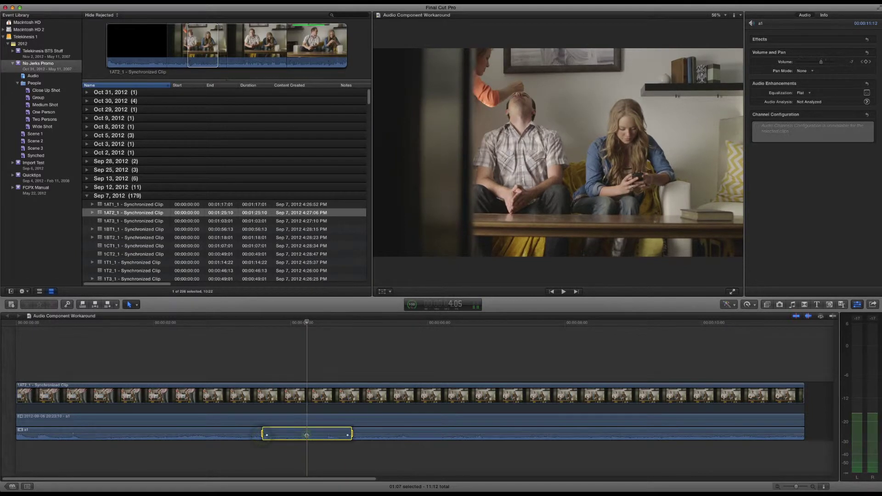
{"action": "left_click", "coordinate": [369, 423]}
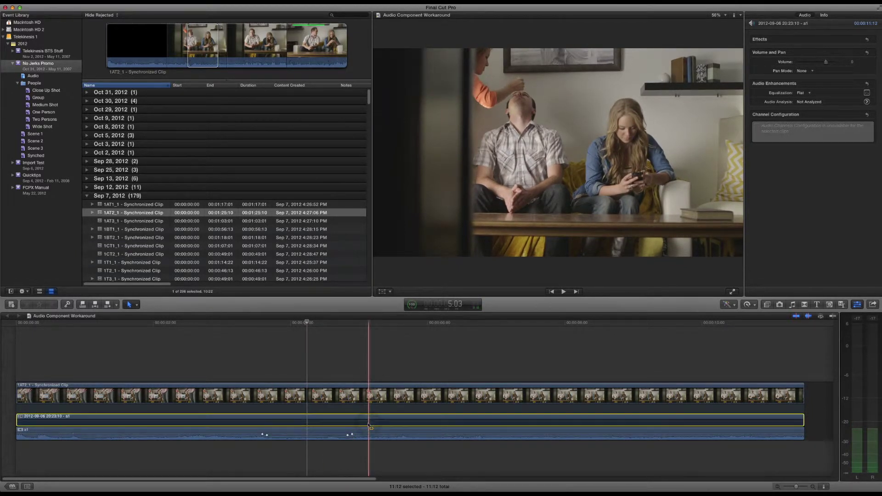
{"action": "left_click", "coordinate": [366, 451]}
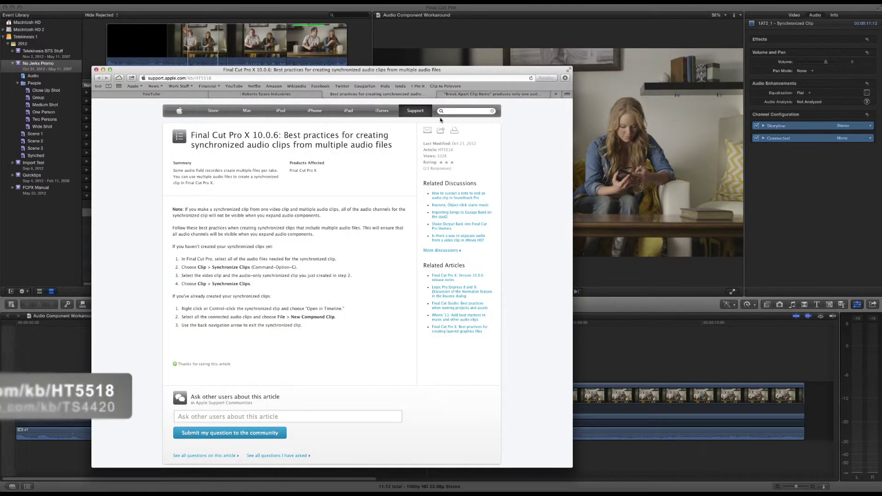
{"action": "left_click", "coordinate": [220, 78]}
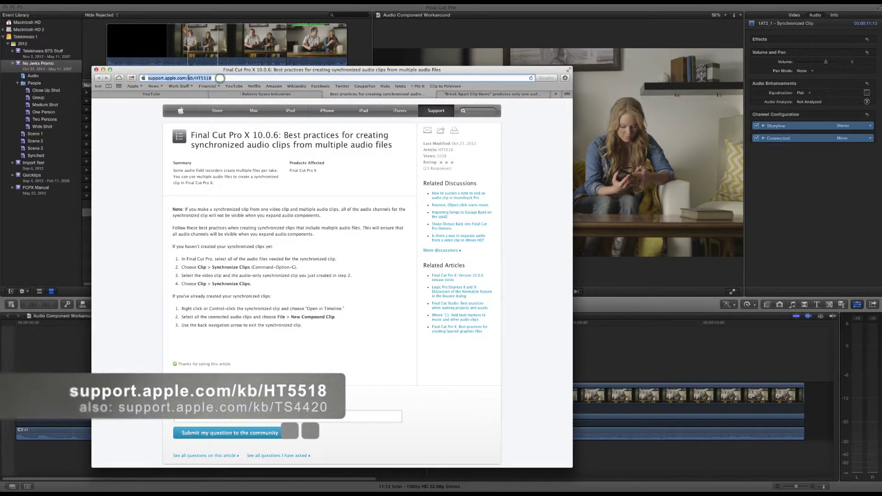
{"action": "left_click", "coordinate": [307, 244]}
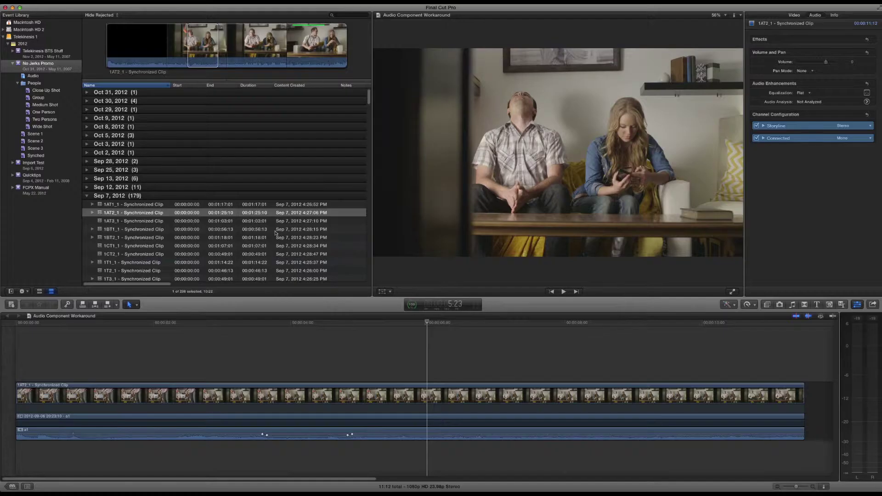
Step: Inspect 1AT3_1's Storyline and Connected channel configuration in the Audio inspector
{"action": "left_click", "coordinate": [154, 223]}
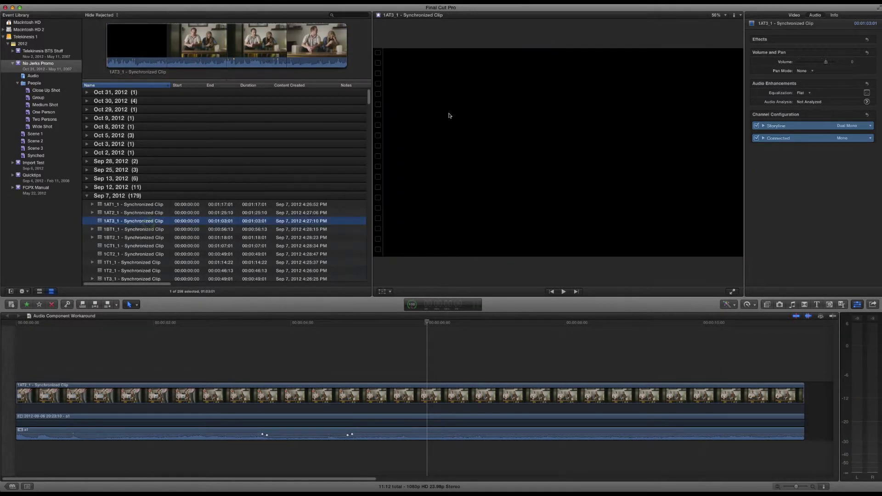
{"action": "left_click", "coordinate": [258, 64]}
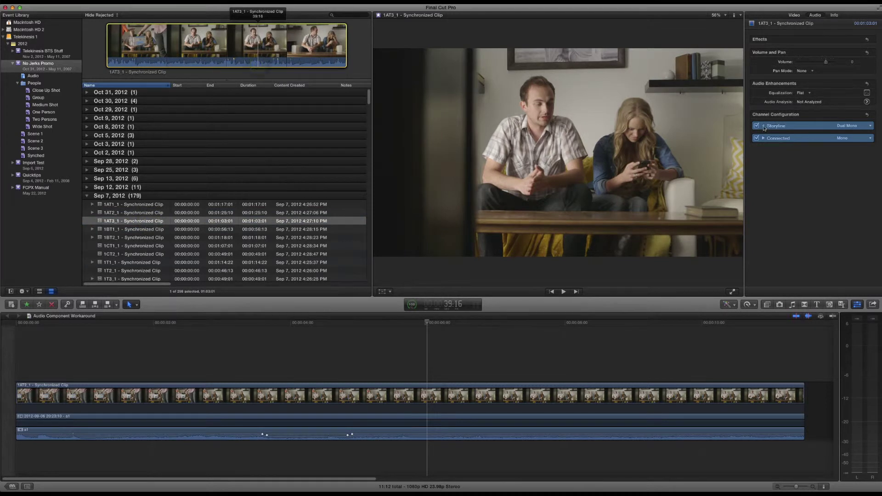
{"action": "left_click", "coordinate": [764, 126]}
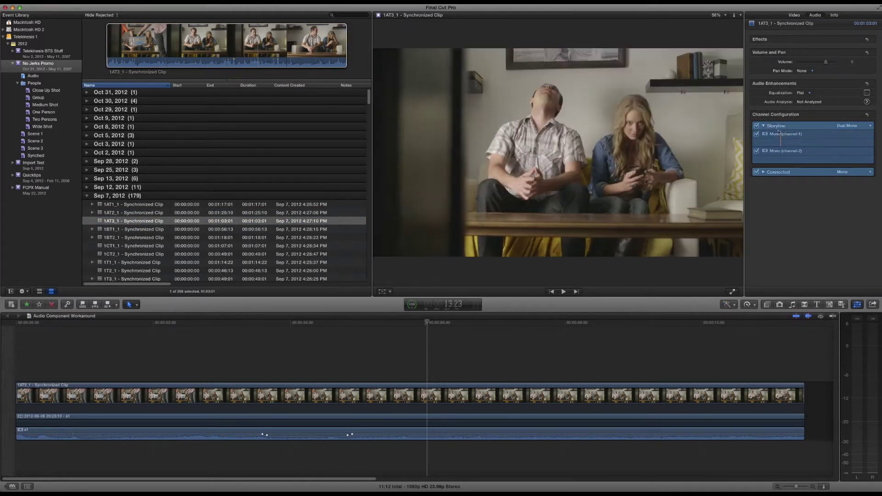
{"action": "left_click", "coordinate": [764, 126]}
{"action": "left_click", "coordinate": [763, 138]}
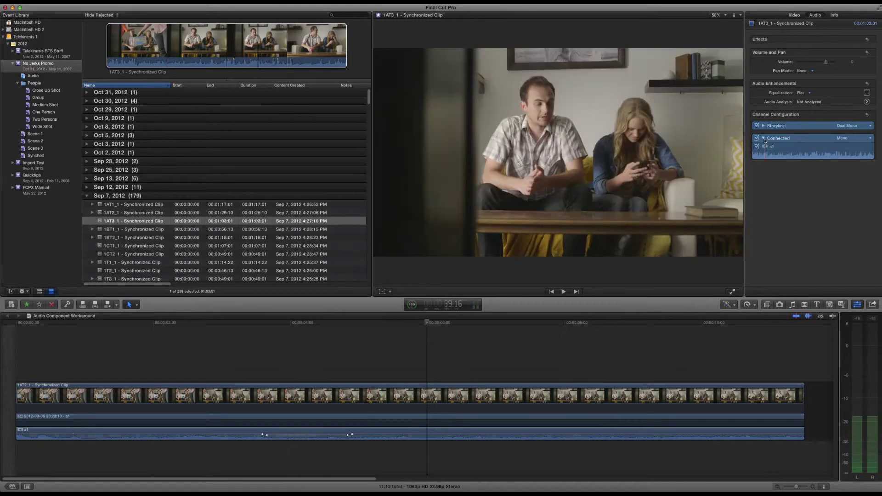
{"action": "left_click", "coordinate": [764, 138]}
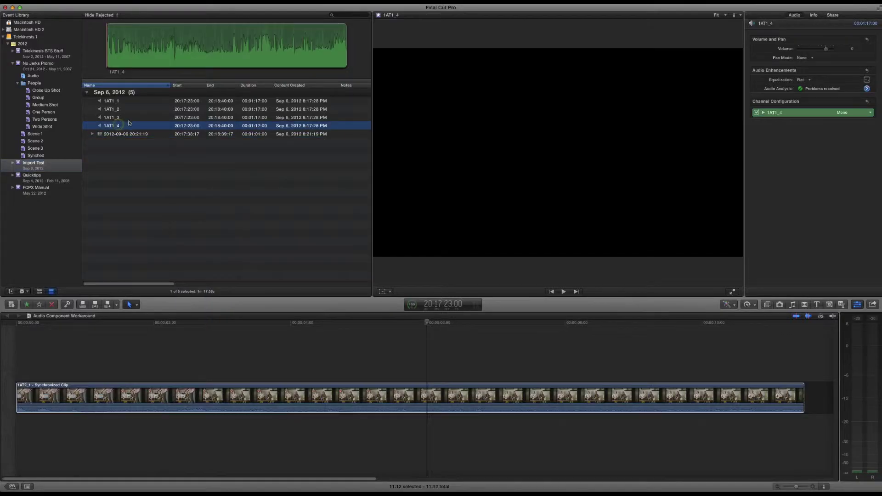
Step: Preview clips 1AT1_1 through 1AT1_4, then select all four as a range
{"action": "key", "text": "Up"}
{"action": "key", "text": "Up"}
{"action": "key", "text": "Up"}
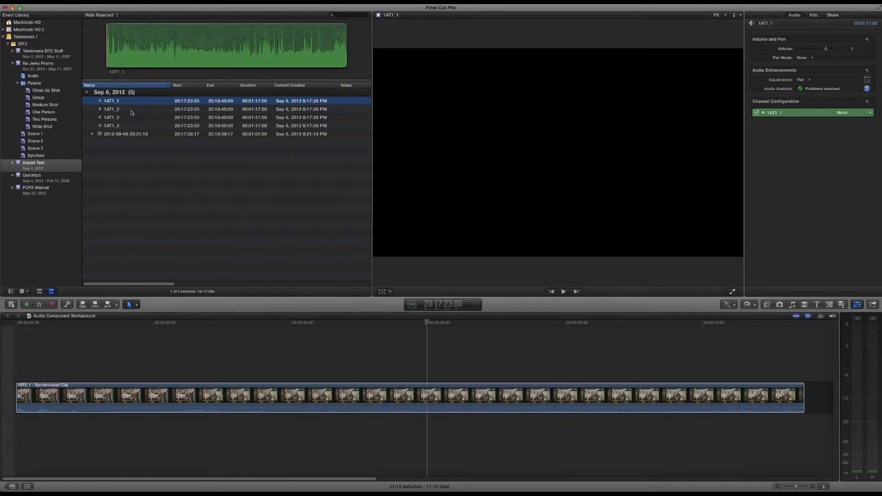
{"action": "left_click", "coordinate": [132, 110]}
{"action": "left_click", "coordinate": [132, 118]}
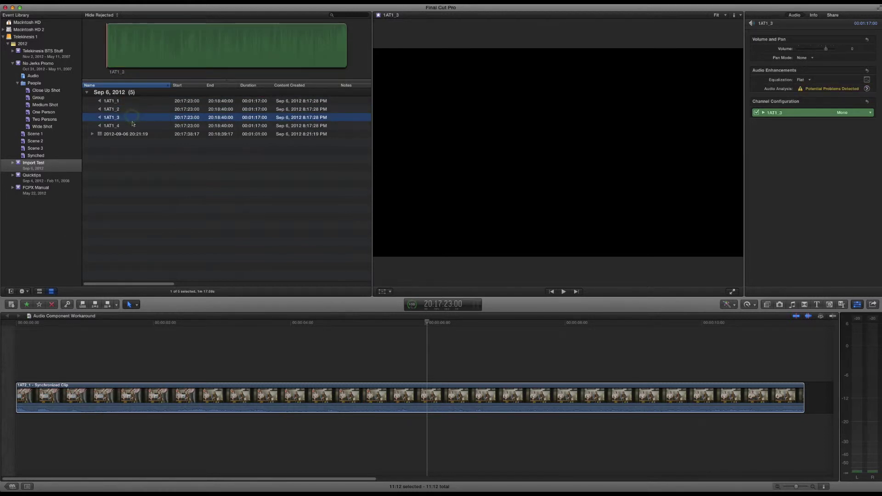
{"action": "left_click", "coordinate": [211, 61]}
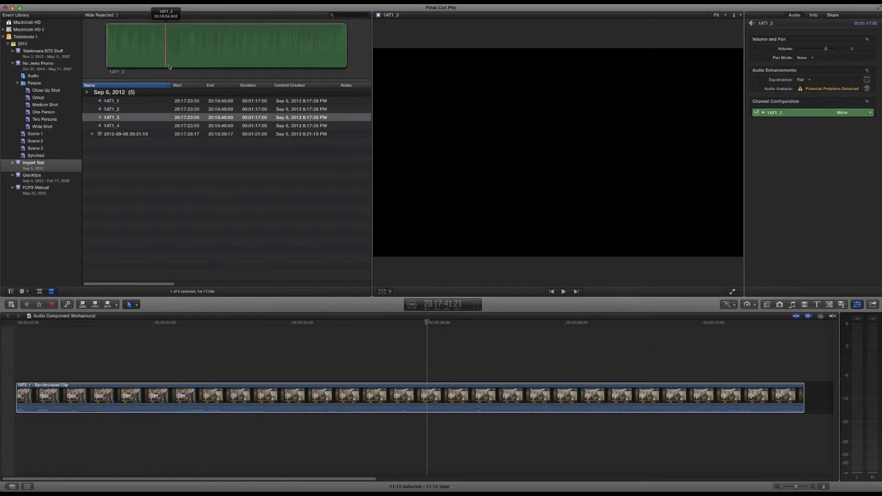
{"action": "left_click", "coordinate": [121, 126]}
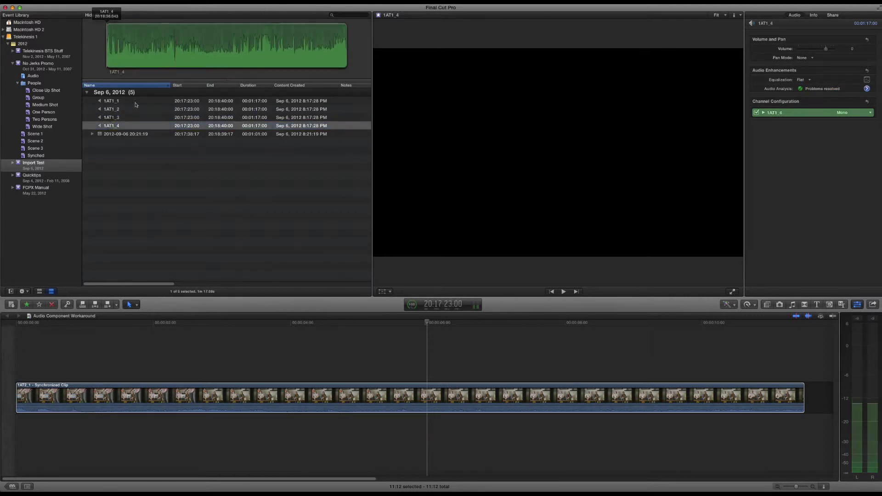
{"action": "left_click", "coordinate": [131, 109]}
{"action": "left_click", "coordinate": [132, 101]}
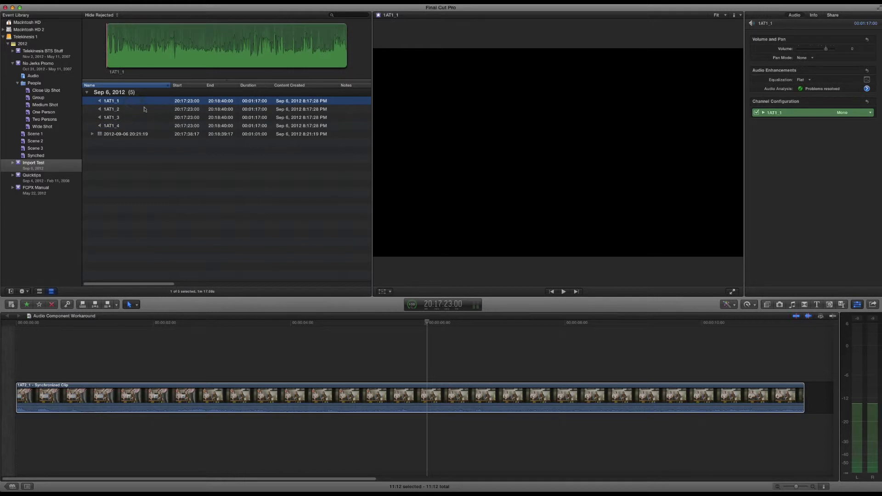
{"action": "left_click", "coordinate": [133, 126], "text": "shift"}
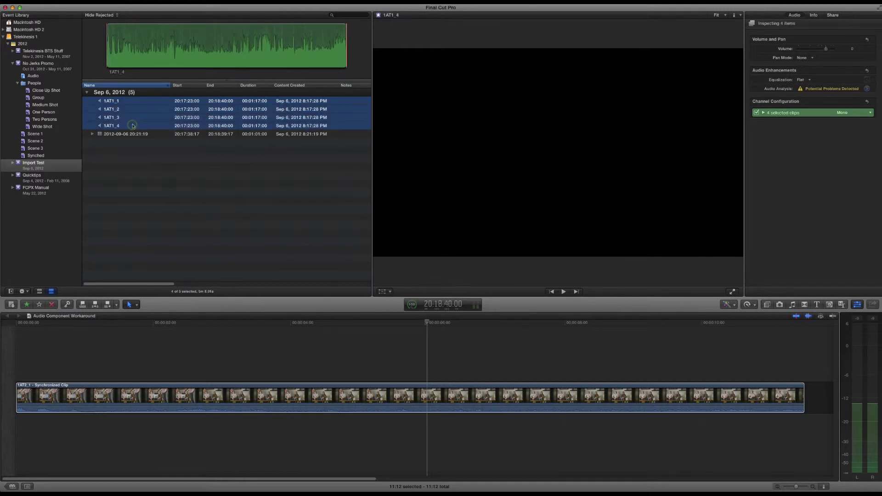
Step: Synchronize the four 1AT1 clips into a new 1AT1_1 synchronized clip
{"action": "right_click", "coordinate": [133, 126]}
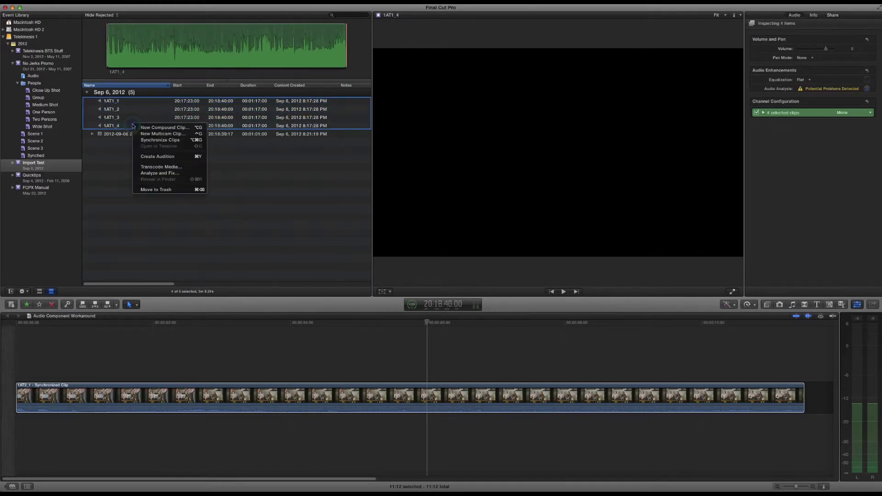
{"action": "left_click", "coordinate": [155, 143]}
{"action": "left_click", "coordinate": [138, 101]}
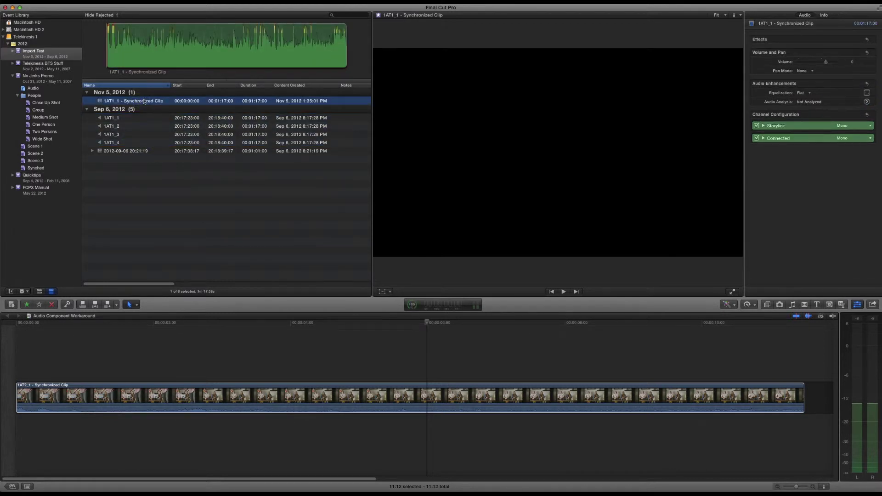
Step: Open the 1AT1_1 synchronized clip in the timeline and select its first audio lane
{"action": "right_click", "coordinate": [144, 101]}
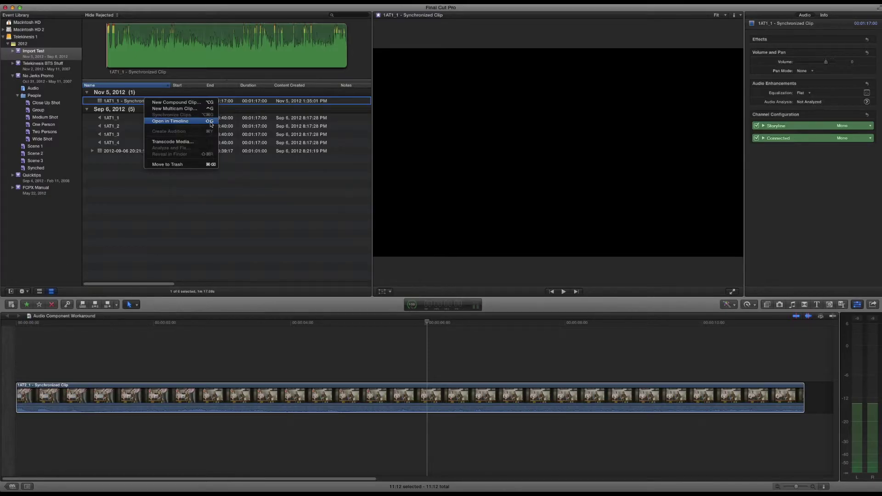
{"action": "left_click", "coordinate": [141, 103]}
{"action": "double_click", "coordinate": [141, 103]}
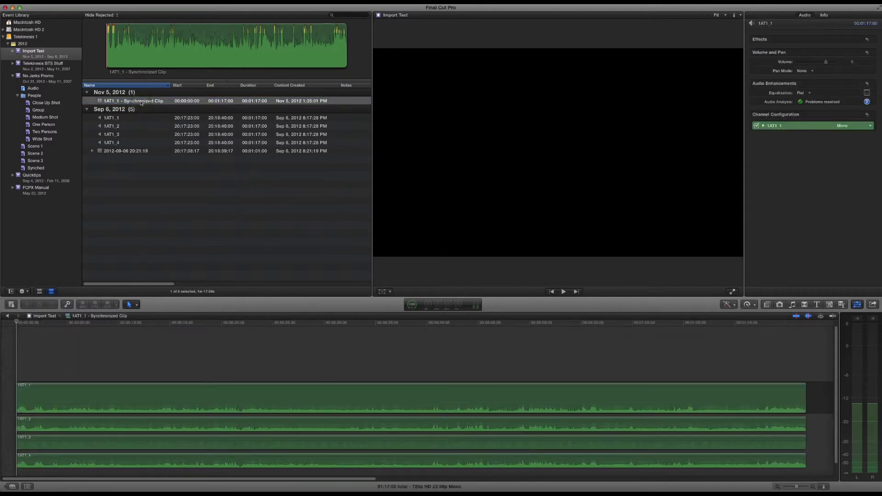
{"action": "left_click", "coordinate": [256, 400]}
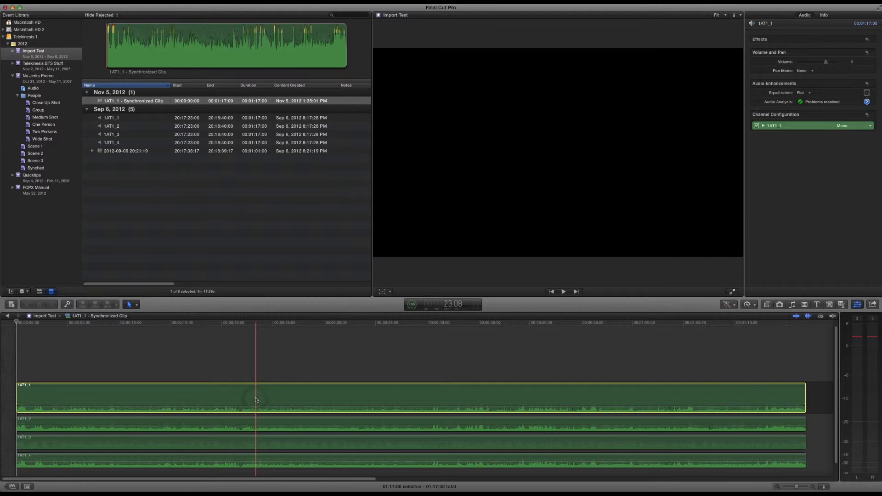
Step: Break apart the 1AT1_1 clip item with Clip > Break Apart Clip Items
{"action": "right_click", "coordinate": [219, 396]}
{"action": "left_click", "coordinate": [215, 396]}
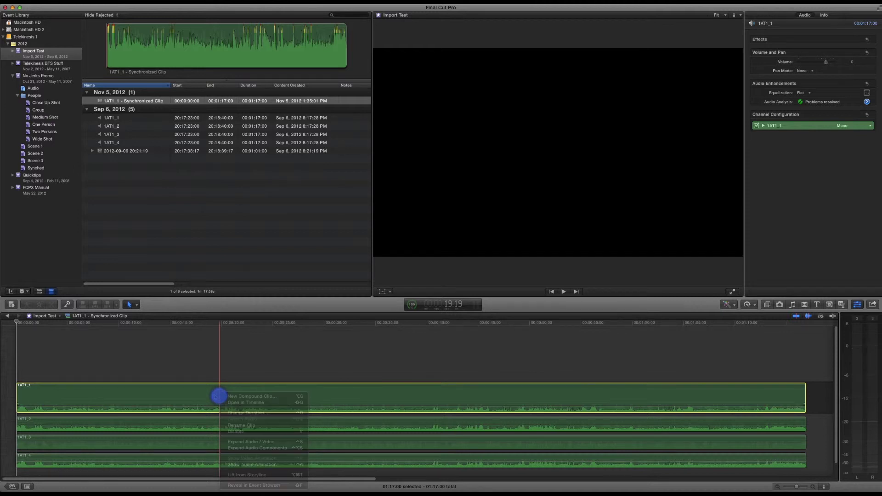
{"action": "left_click", "coordinate": [123, 4]}
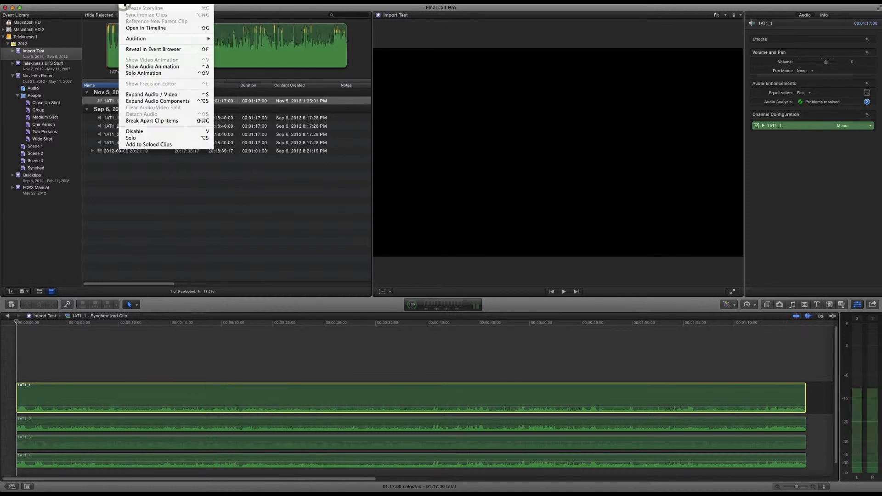
{"action": "left_click", "coordinate": [149, 123]}
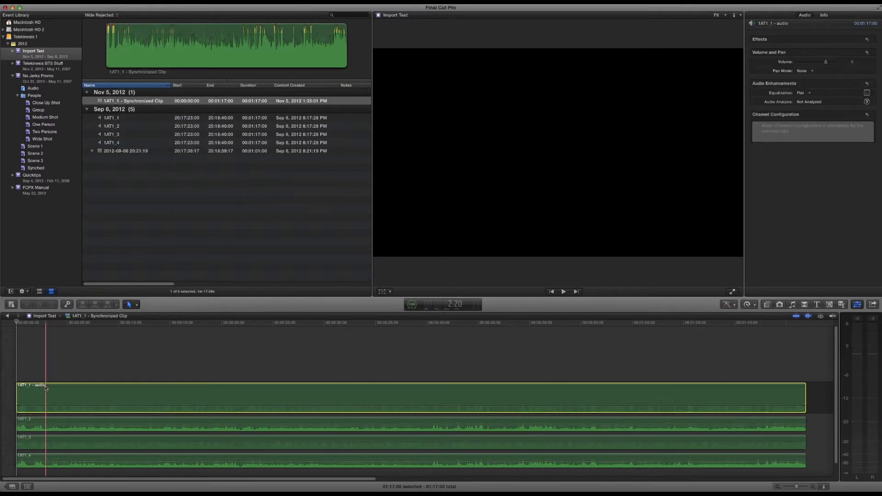
Step: Break apart clips 1AT1_2, 1AT1_3 and 1AT1_4, then return to the project
{"action": "left_click_drag", "start_coordinate": [143, 474], "coordinate": [141, 416]}
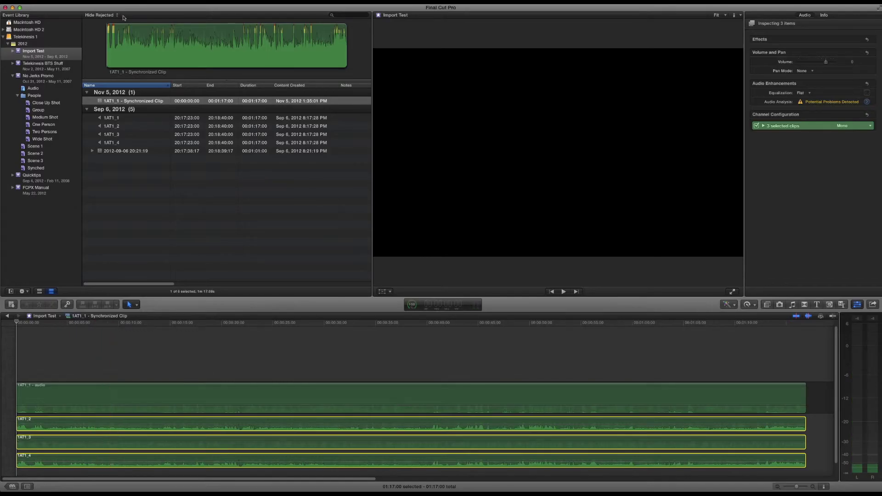
{"action": "left_click", "coordinate": [128, 2]}
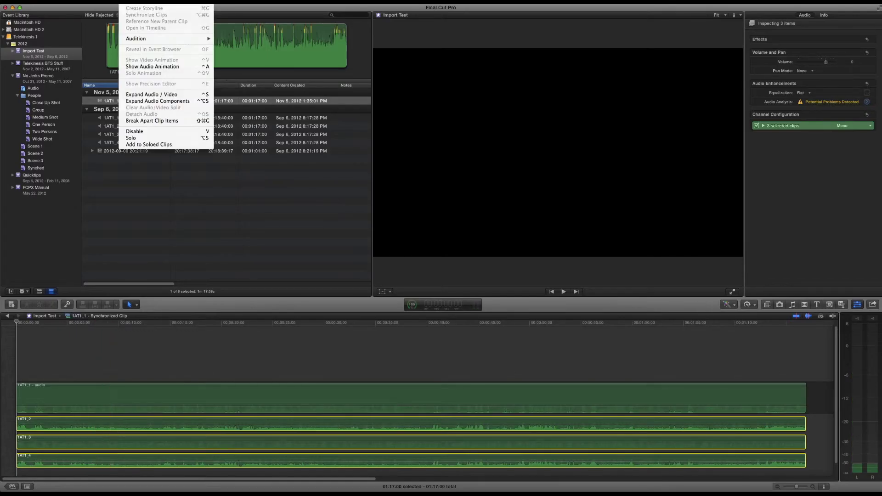
{"action": "left_click", "coordinate": [148, 121]}
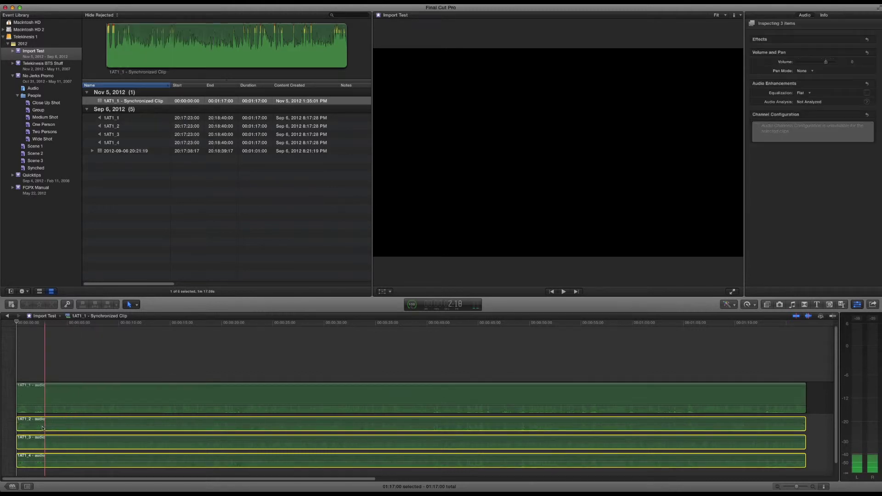
{"action": "left_click", "coordinate": [8, 317]}
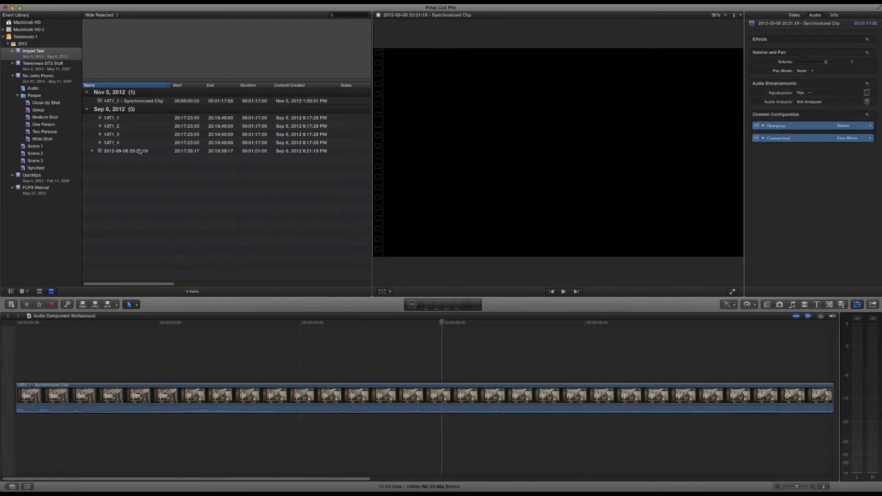
{"action": "left_click", "coordinate": [140, 151]}
{"action": "left_click", "coordinate": [140, 102], "text": "super"}
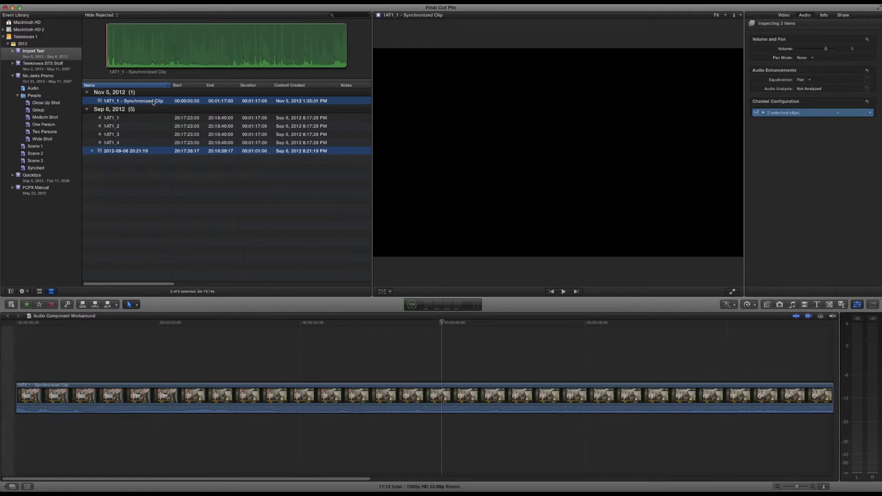
{"action": "key", "text": "alt+super+g"}
{"action": "left_click", "coordinate": [146, 110]}
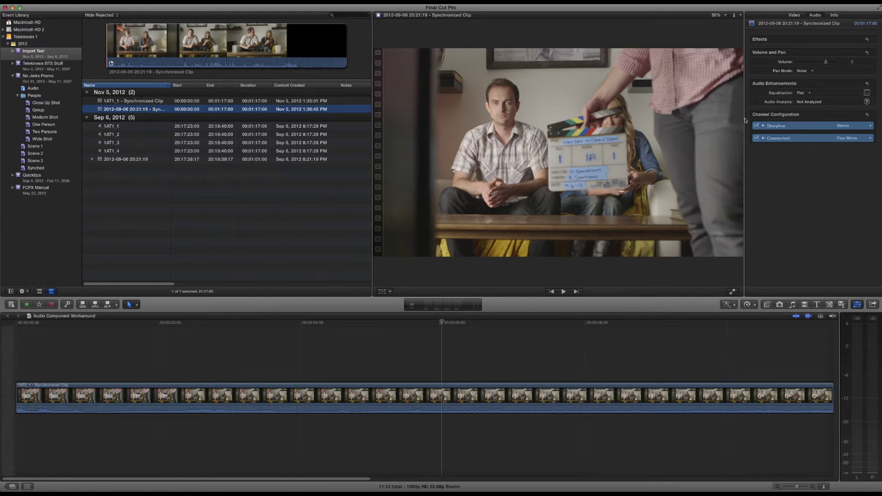
Step: Set the new clip's Storyline audio to Dual Mono and expand its Connected channels
{"action": "left_click", "coordinate": [763, 126]}
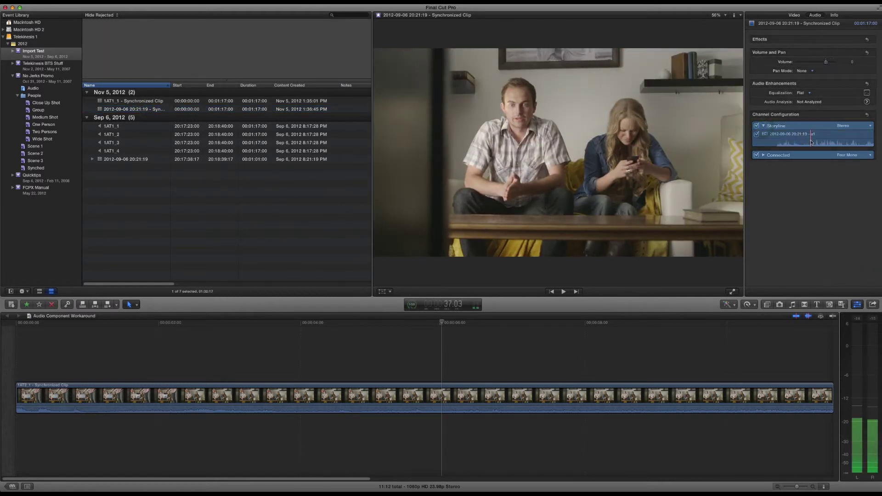
{"action": "left_click", "coordinate": [844, 126]}
{"action": "left_click", "coordinate": [851, 134]}
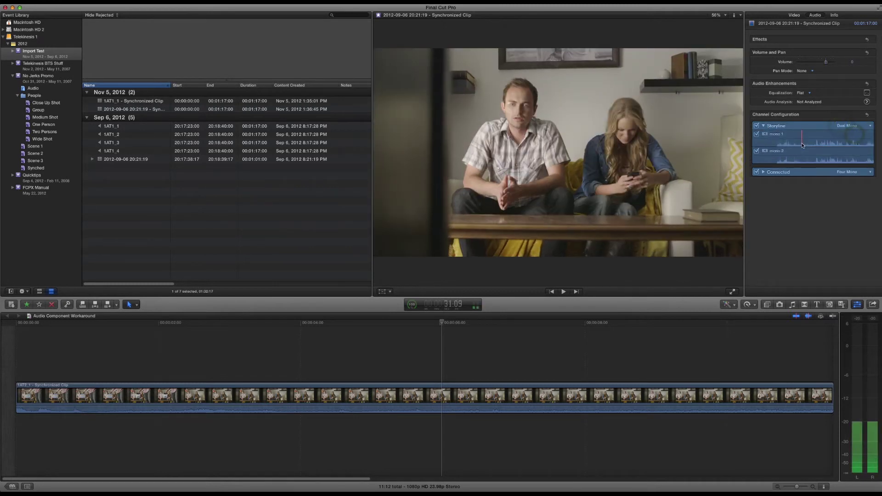
{"action": "left_click", "coordinate": [765, 138]}
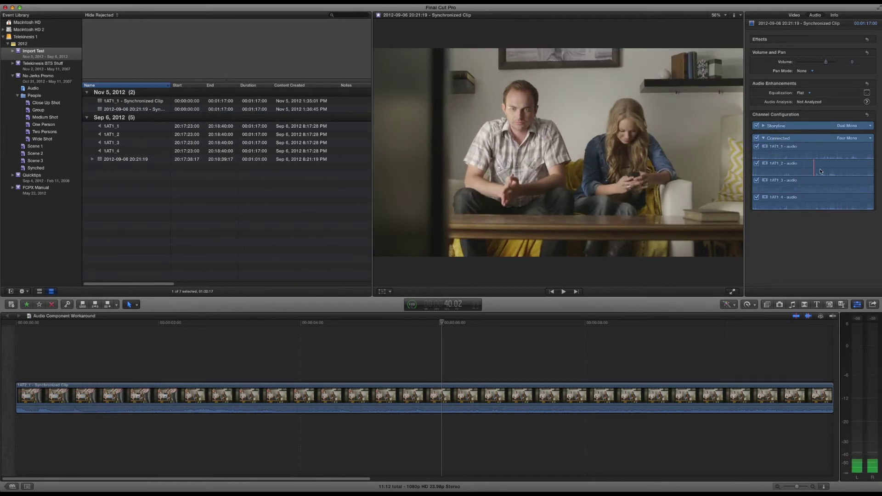
{"action": "left_click", "coordinate": [115, 110]}
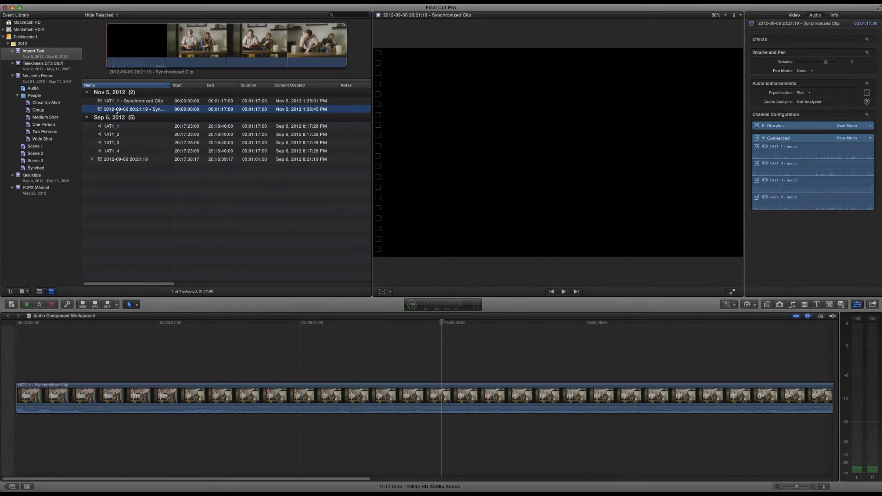
Step: Append a marked range of the new synchronized clip to the project's end
{"action": "left_click", "coordinate": [149, 56]}
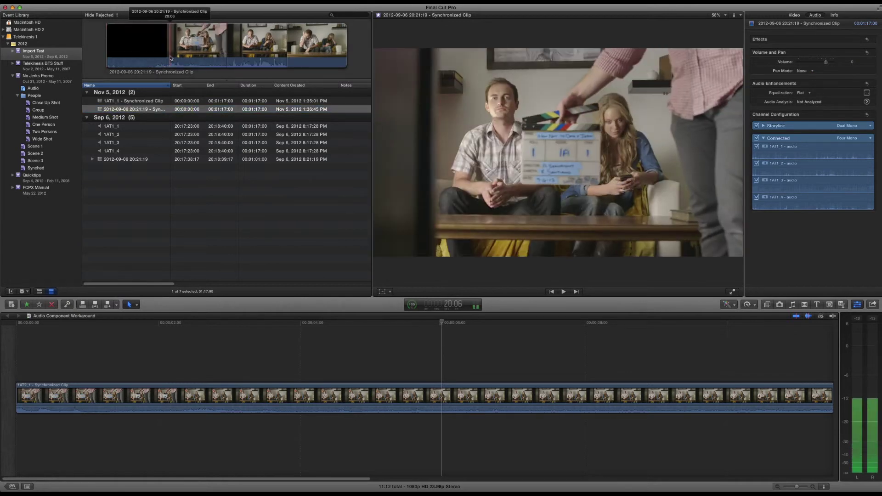
{"action": "left_click_drag", "start_coordinate": [166, 59], "coordinate": [201, 59]}
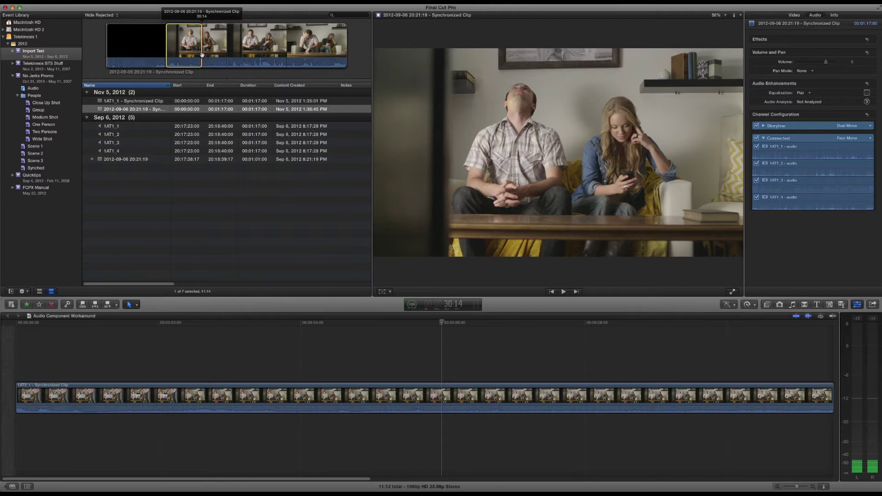
{"action": "key", "text": "e"}
{"action": "key", "text": "shift+z"}
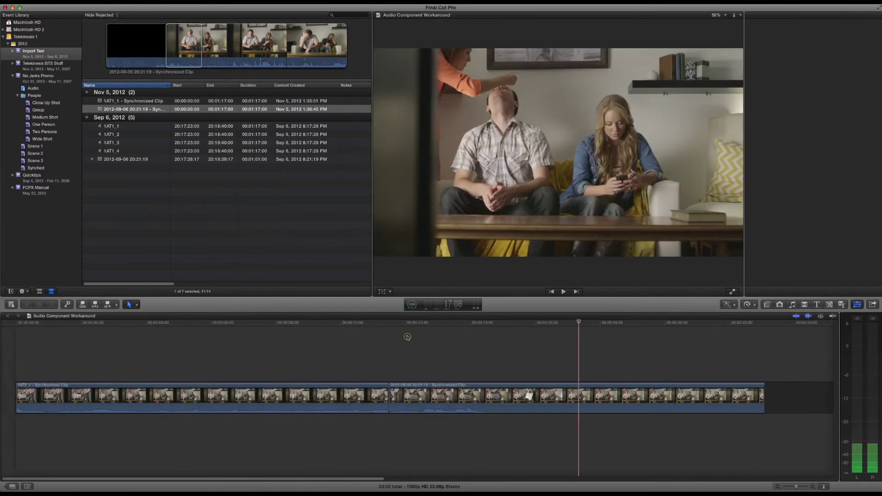
Step: Expand the appended clip's audio into six lanes: mono 1, mono 2, 1AT1_1–1AT1_4
{"action": "left_click", "coordinate": [484, 405]}
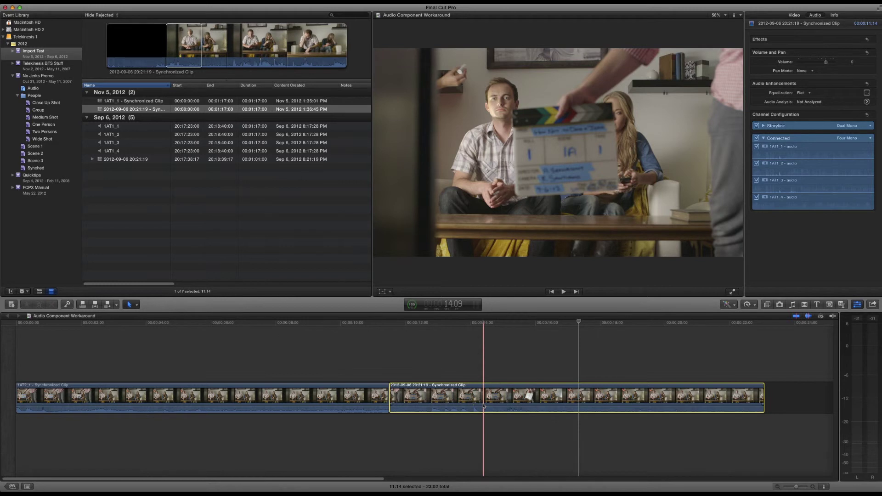
{"action": "key", "text": "ctrl+alt+s"}
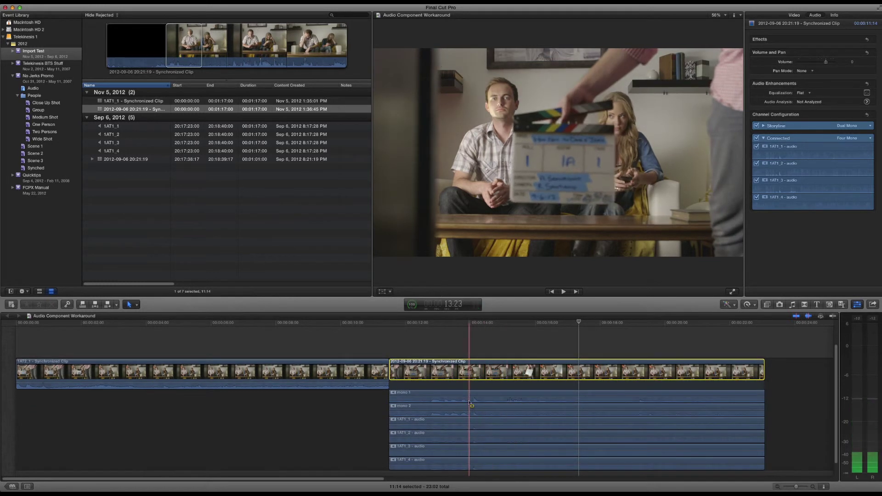
{"action": "left_click", "coordinate": [469, 406]}
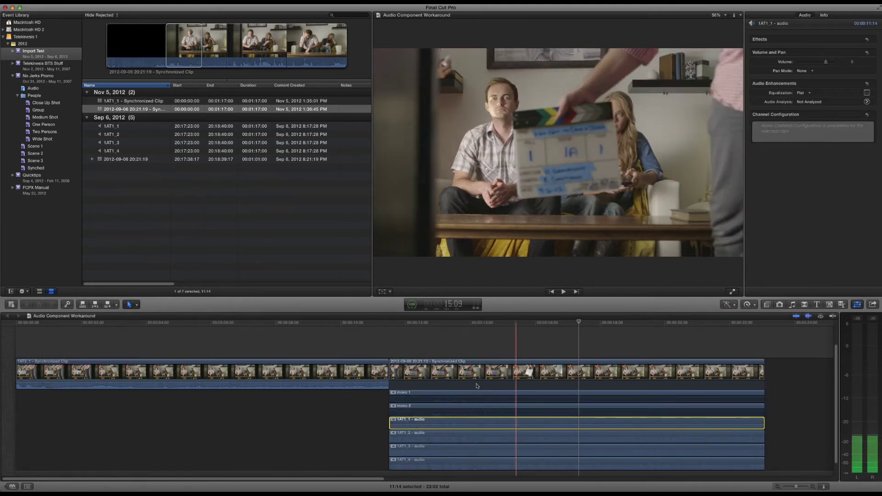
{"action": "left_click", "coordinate": [420, 423]}
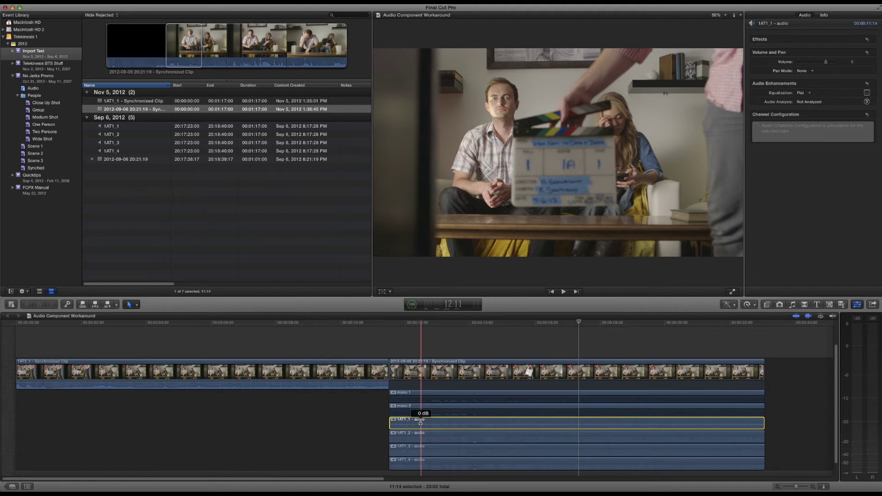
{"action": "left_click", "coordinate": [130, 126]}
{"action": "left_click", "coordinate": [130, 168]}
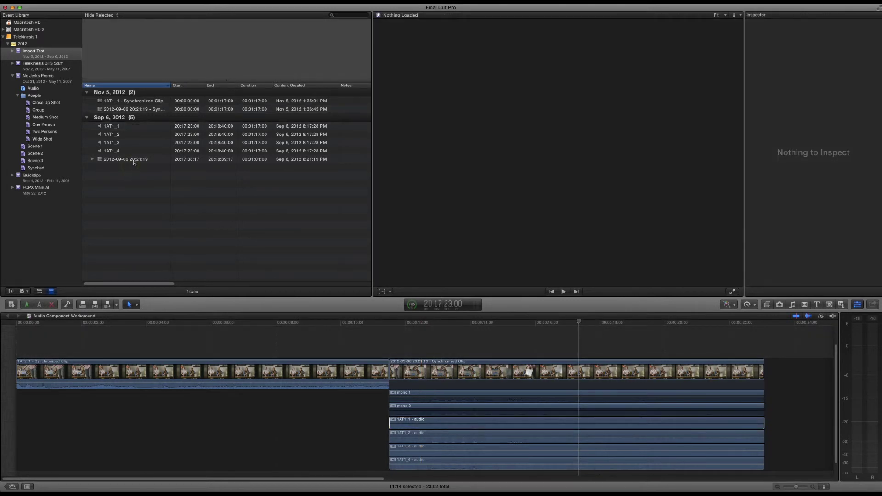
Step: Synchronize the 2012-09-06 video and four 1AT1 clips into a new 1AT1_1 Synchronized Clip
{"action": "left_click", "coordinate": [134, 159]}
{"action": "left_click", "coordinate": [127, 127], "text": "shift"}
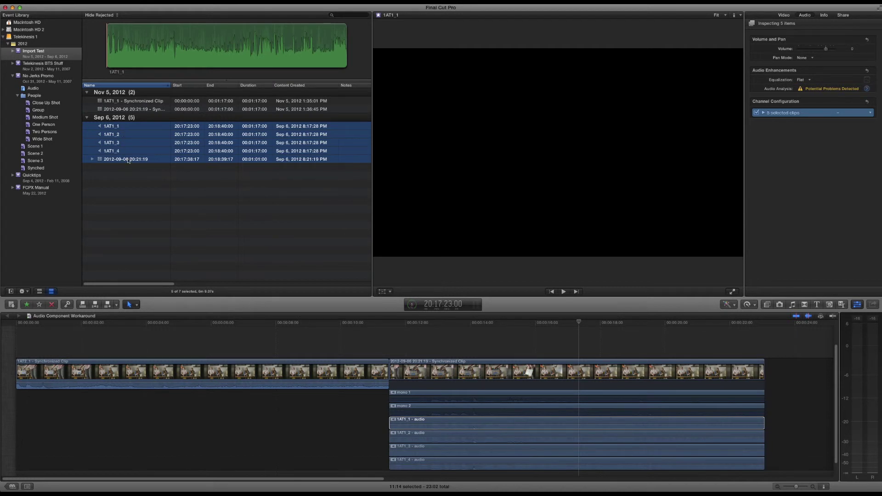
{"action": "key", "text": "alt+super+g"}
{"action": "left_click", "coordinate": [135, 110]}
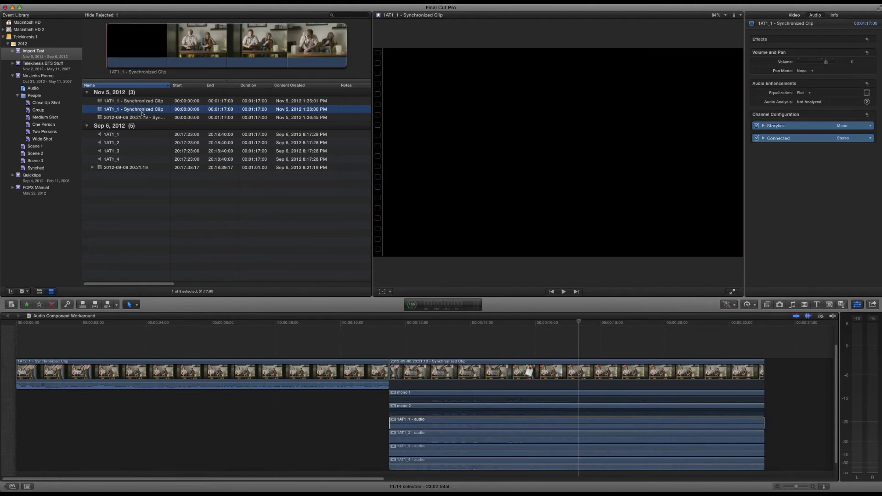
Step: Open the new synchronized clip to review it, then return to the project
{"action": "double_click", "coordinate": [142, 110]}
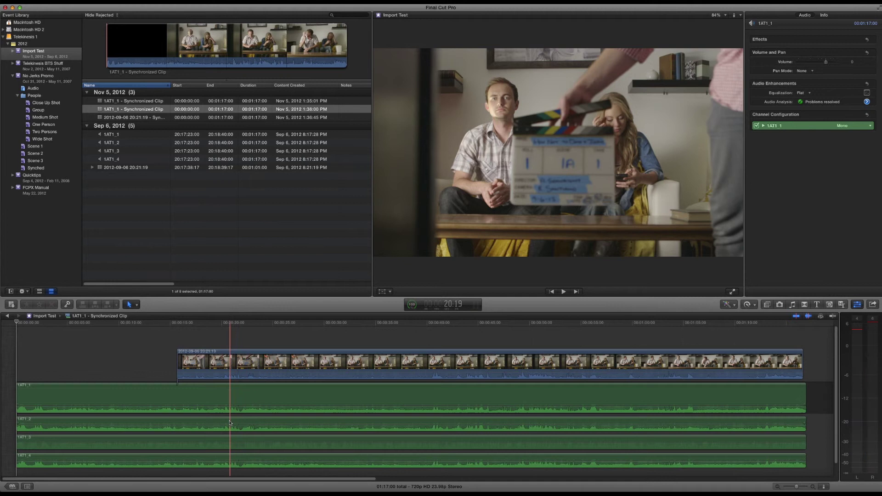
{"action": "key", "text": "super+bracketleft"}
{"action": "left_click", "coordinate": [763, 125]}
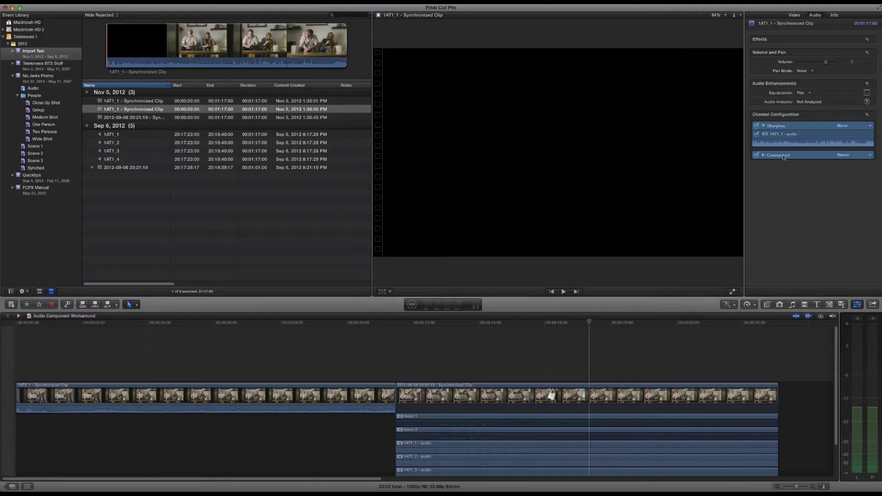
Step: Expand the 1AT1_1 clip's Connected audio, then select the 2012-09-06 synchronized clip to compare
{"action": "left_click", "coordinate": [763, 155]}
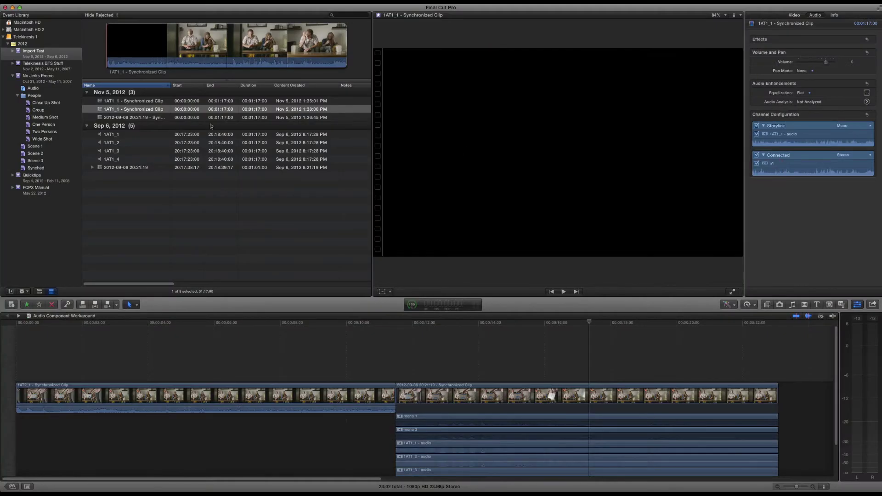
{"action": "left_click", "coordinate": [158, 118]}
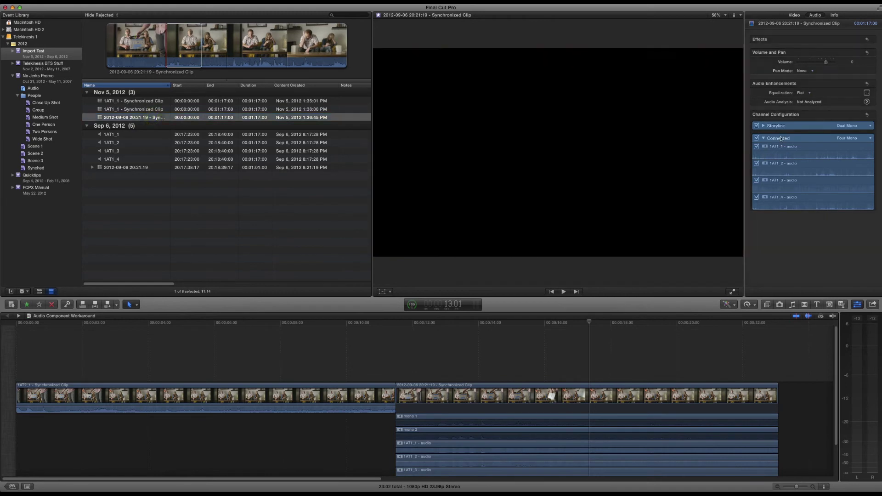